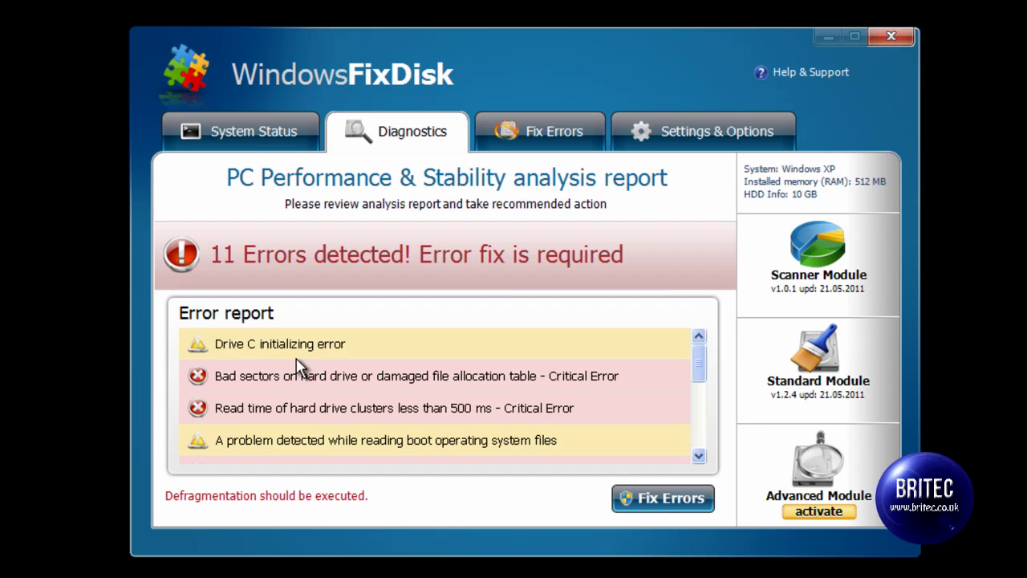
# Open Local Disk (C:) from My Computer to check the drive's visible contents.
pyautogui.moveTo(298, 365)
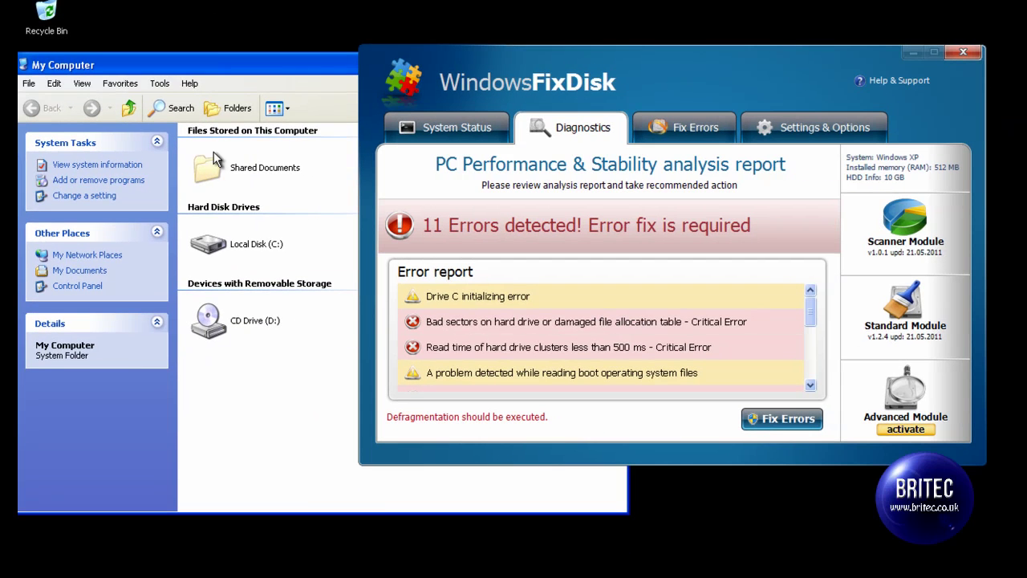
pyautogui.doubleClick(227, 255)
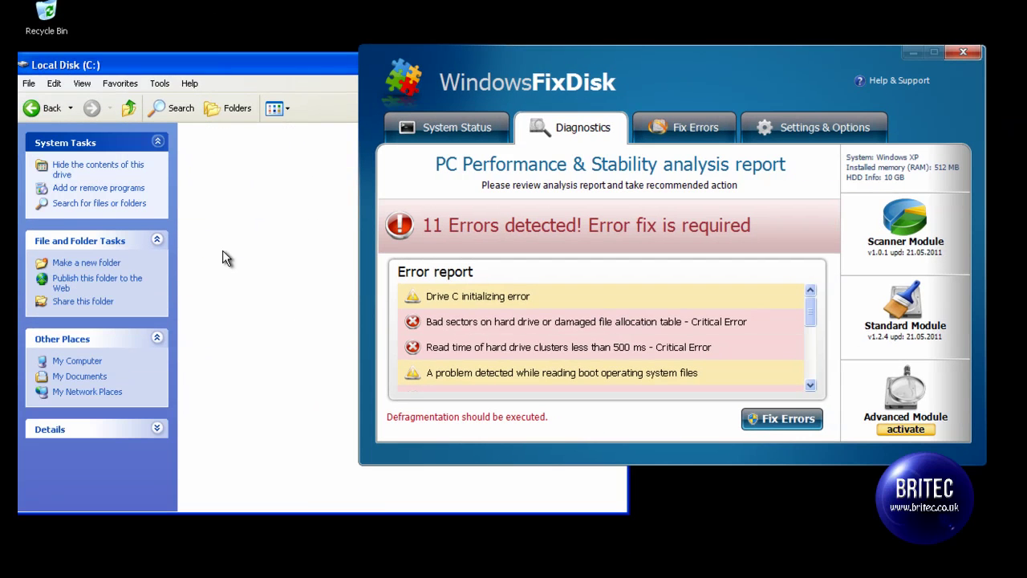
pyautogui.moveTo(341, 66); pyautogui.dragTo(55, 61)
pyautogui.click(333, 60)
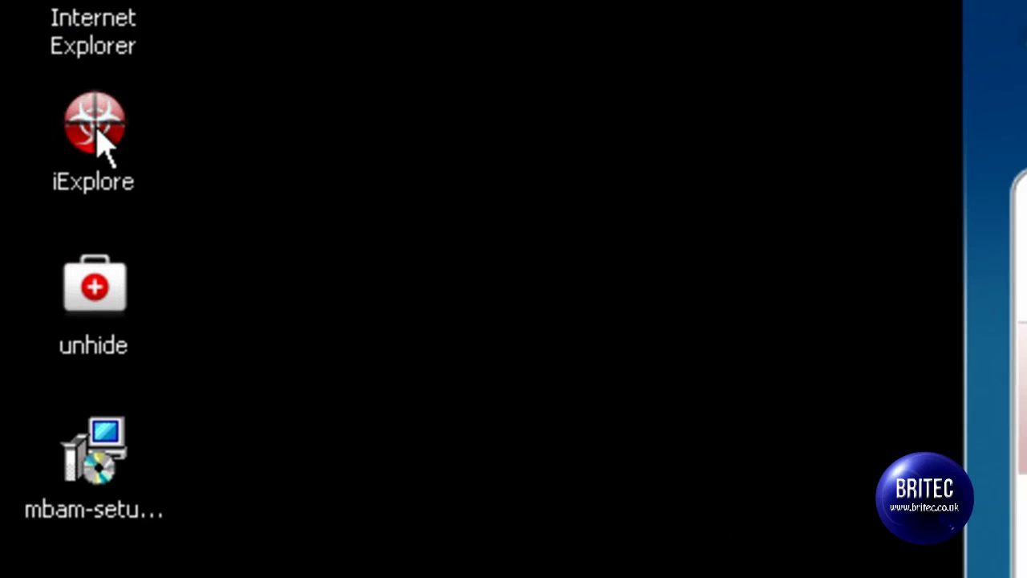
# Move the iExplore tool to an empty area of the desktop and run it to terminate the malware processes.
pyautogui.moveTo(96, 131); pyautogui.dragTo(586, 130)
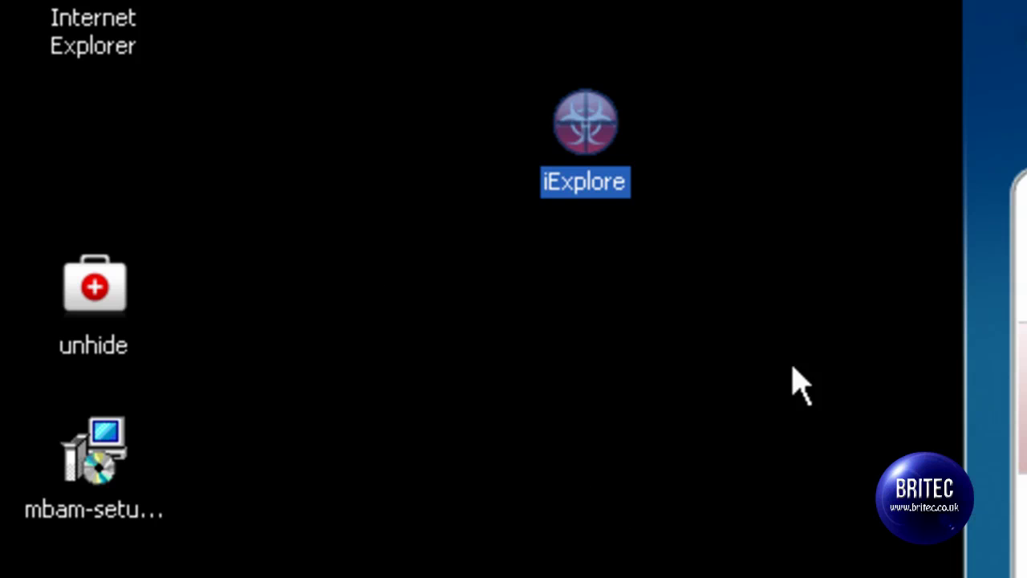
pyautogui.doubleClick(593, 131)
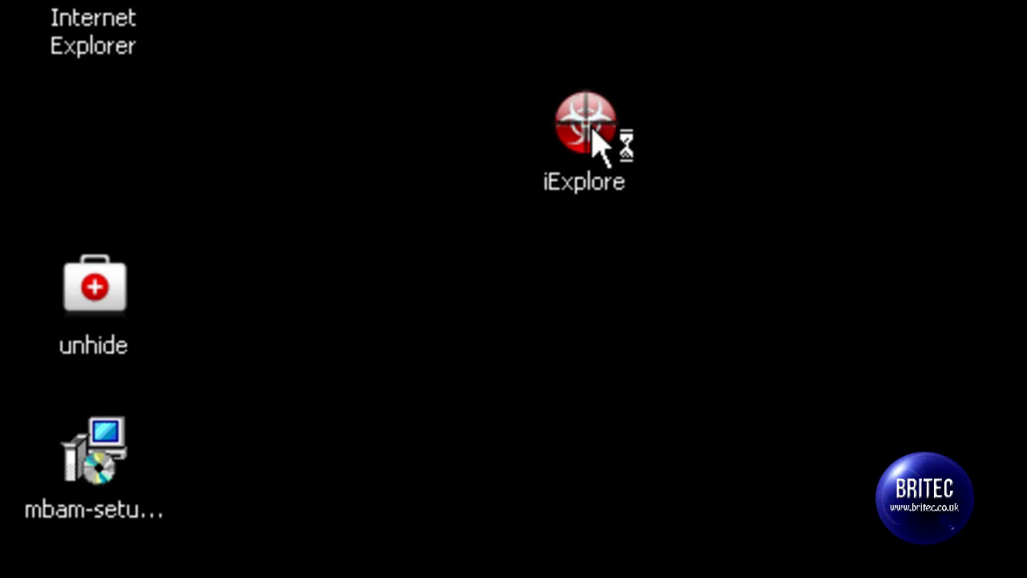
pyautogui.doubleClick(593, 131)
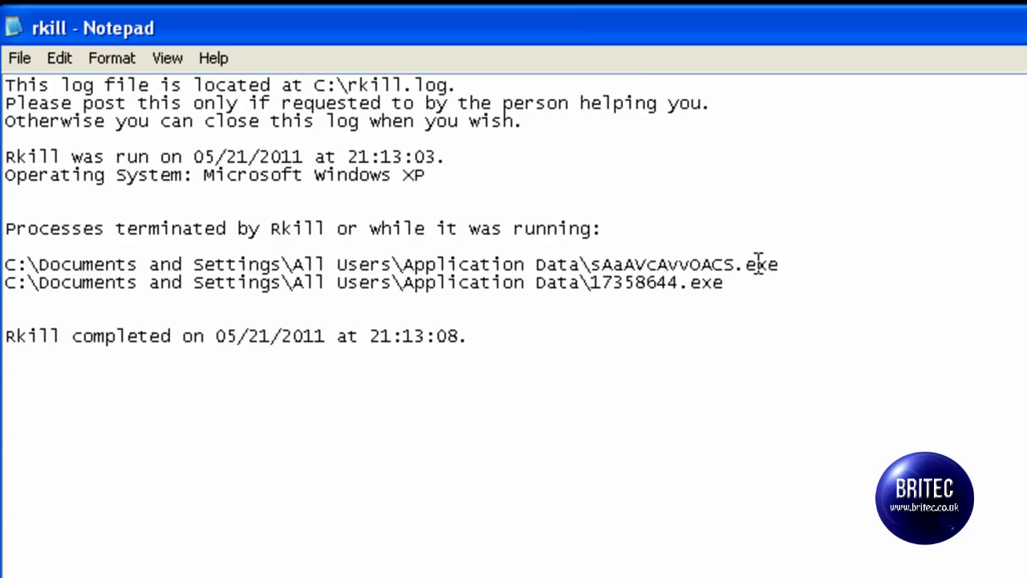
# Examine the two terminated process entries in the rkill log.
pyautogui.click(789, 262)
pyautogui.moveTo(789, 262); pyautogui.dragTo(594, 267)
pyautogui.moveTo(725, 284); pyautogui.dragTo(593, 284)
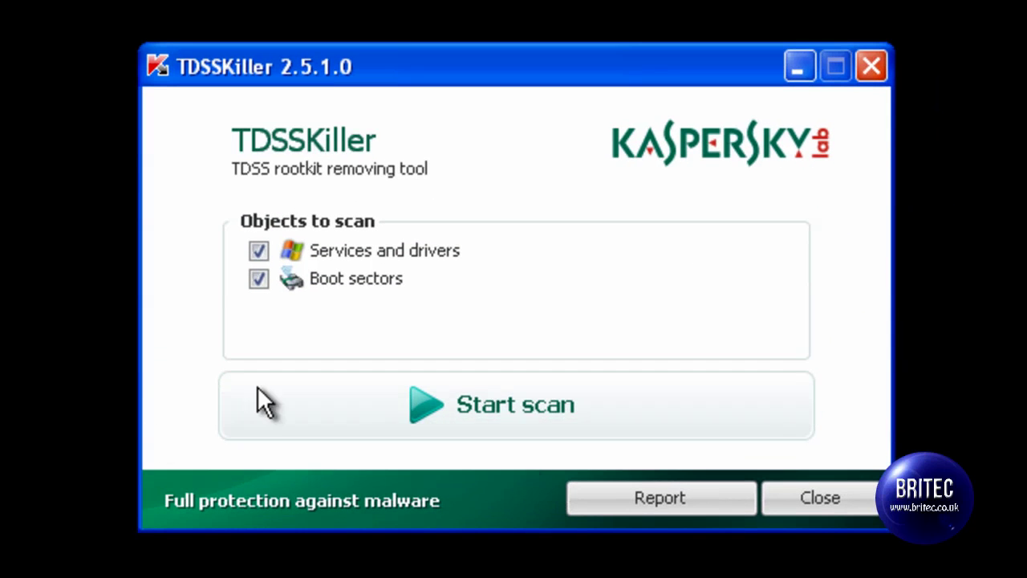
# Scan services, drivers and boot sectors with TDSSKiller, and close the tool when the scan completes.
pyautogui.click(493, 399)
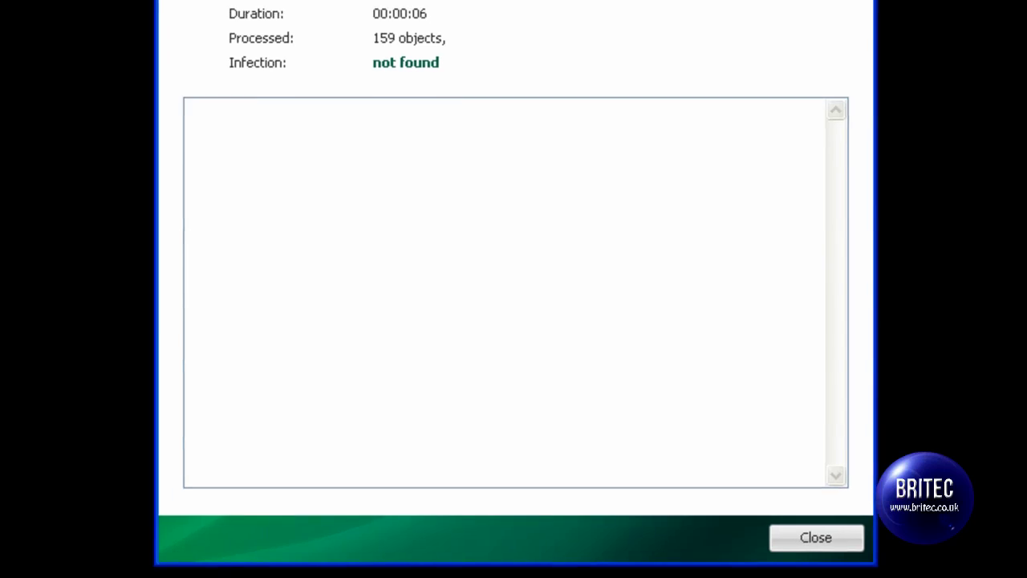
pyautogui.click(844, 547)
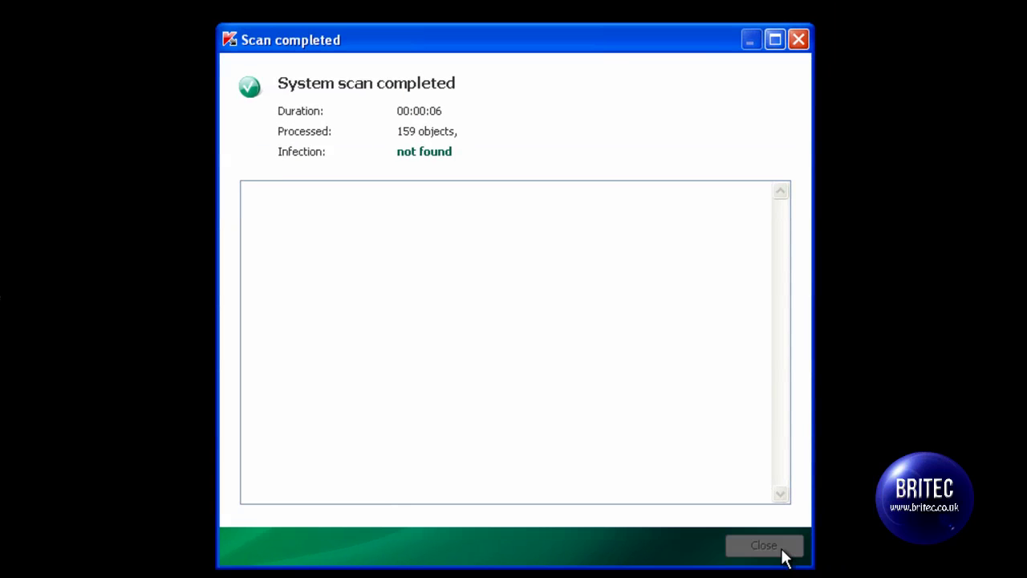
pyautogui.click(783, 551)
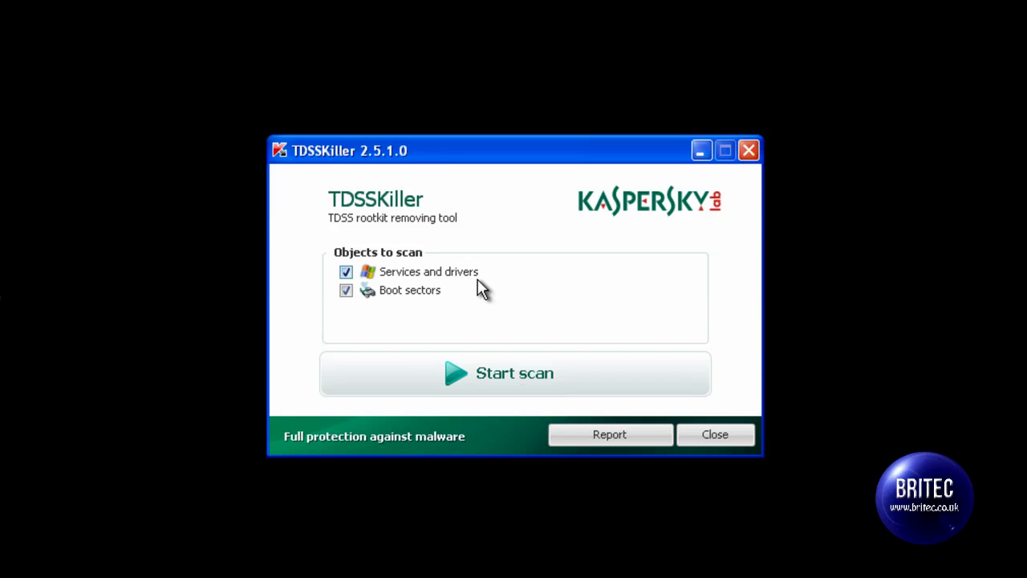
pyautogui.click(722, 437)
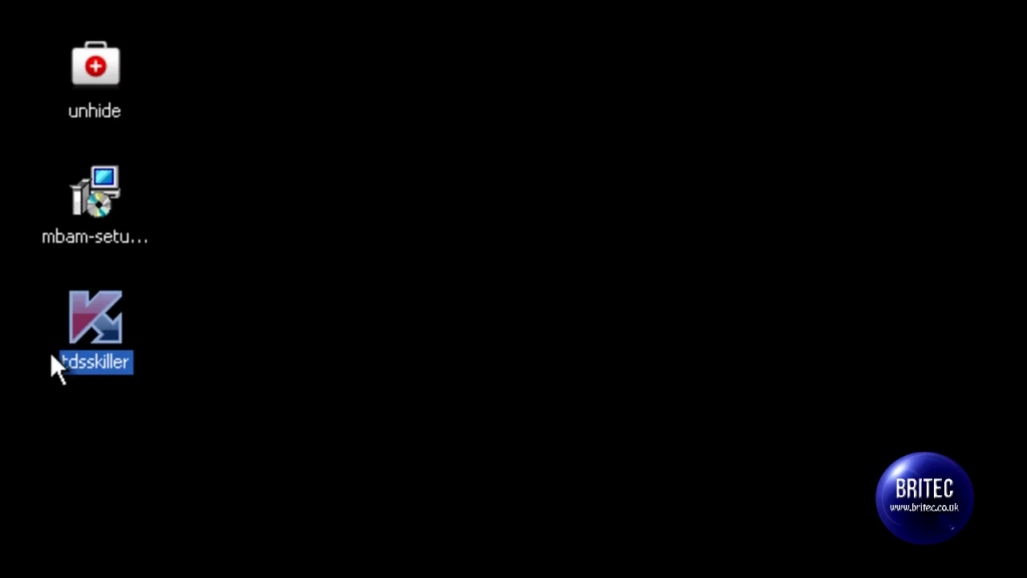
# Launch the Malwarebytes' Anti-Malware setup from the desktop and accept its license agreement.
pyautogui.doubleClick(94, 190)
pyautogui.click(537, 358)
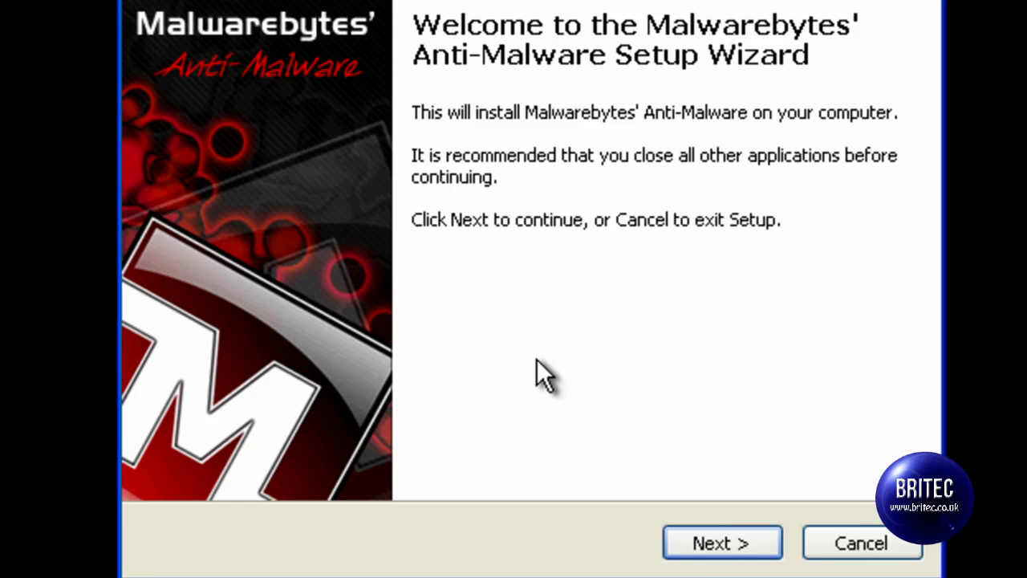
pyautogui.click(693, 539)
pyautogui.click(244, 447)
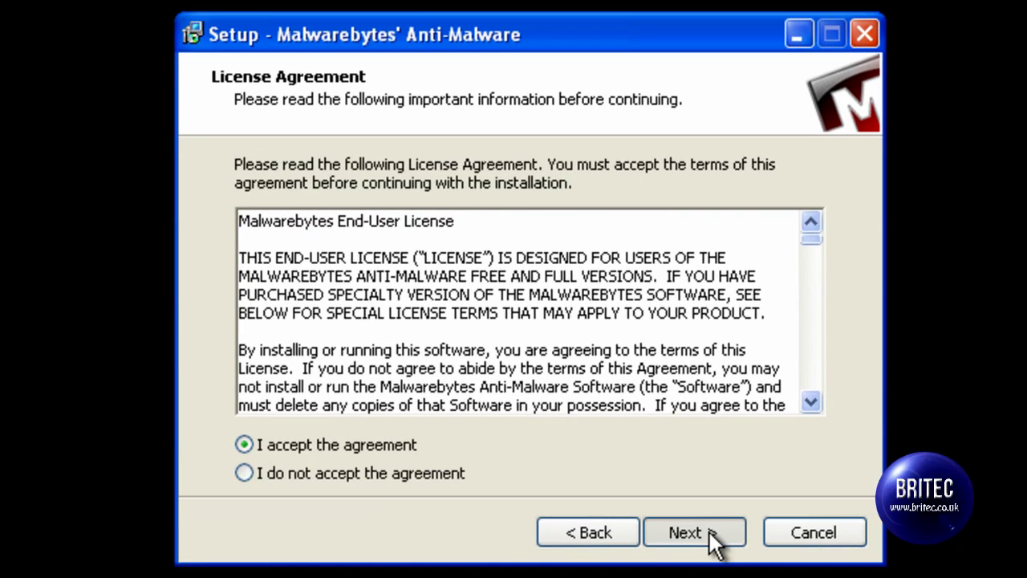
pyautogui.click(706, 533)
# Install Malwarebytes' Anti-Malware into C:\Program Files\Malwarebytes' Anti-Malware with a desktop icon.
pyautogui.click(697, 538)
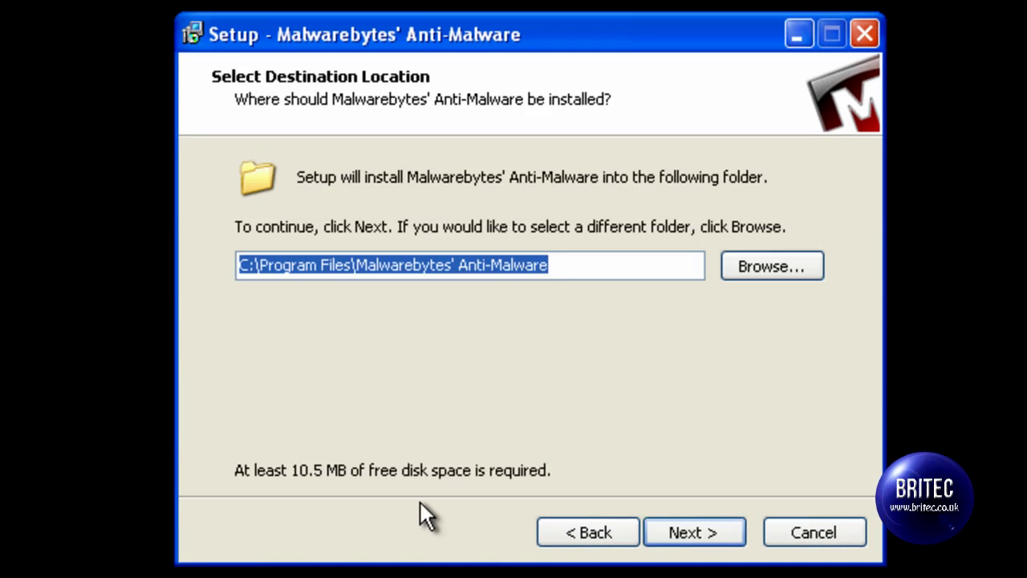
pyautogui.click(711, 534)
pyautogui.click(703, 541)
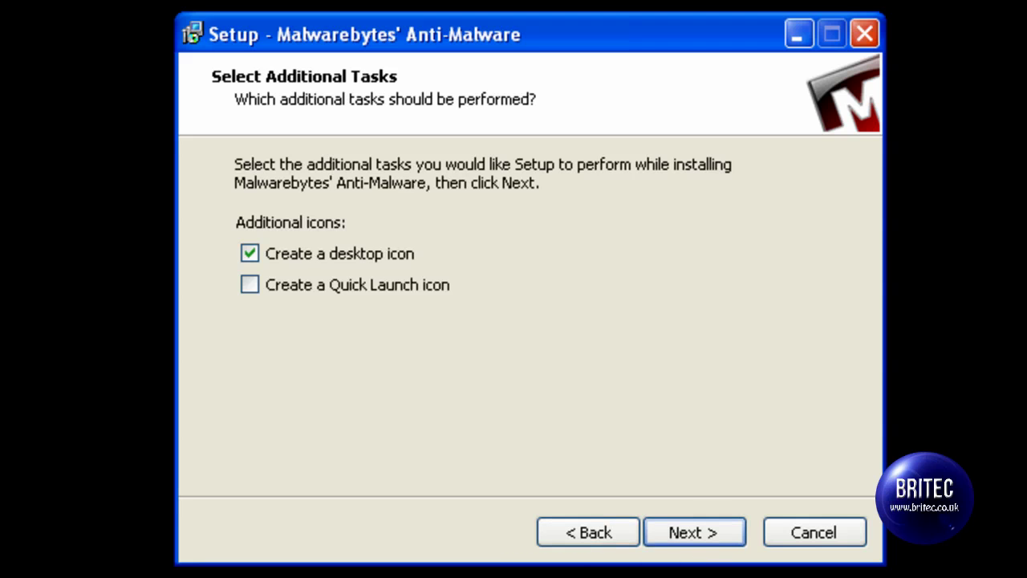
pyautogui.click(714, 537)
pyautogui.click(681, 536)
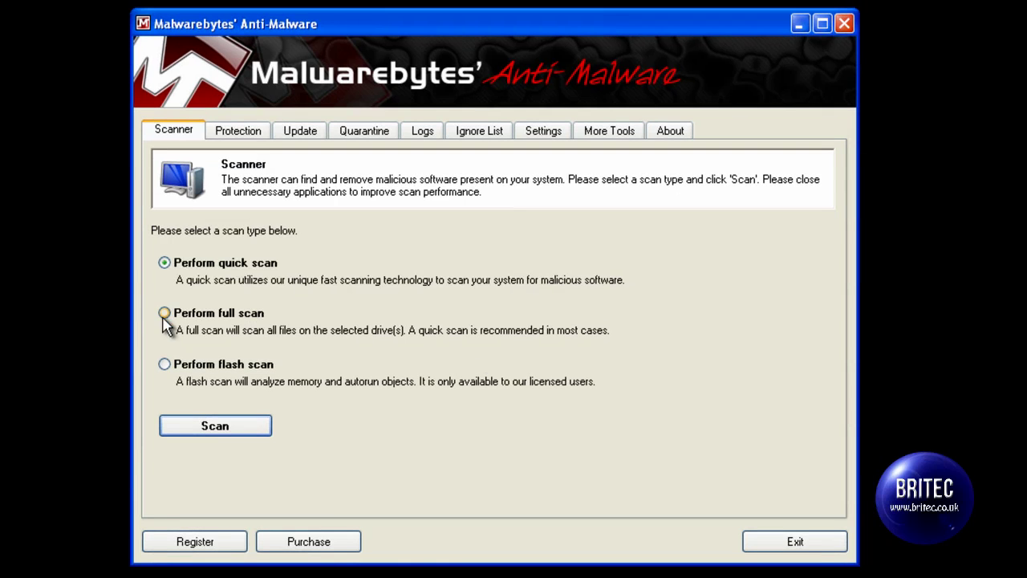
# Run a full Malwarebytes scan of drive C:\ and acknowledge its completion.
pyautogui.click(206, 431)
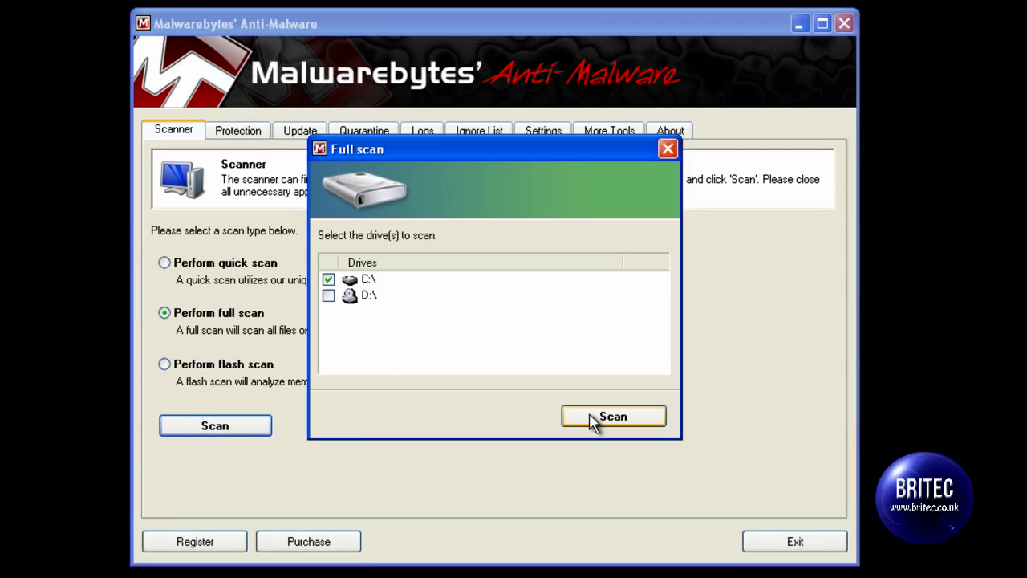
pyautogui.click(608, 420)
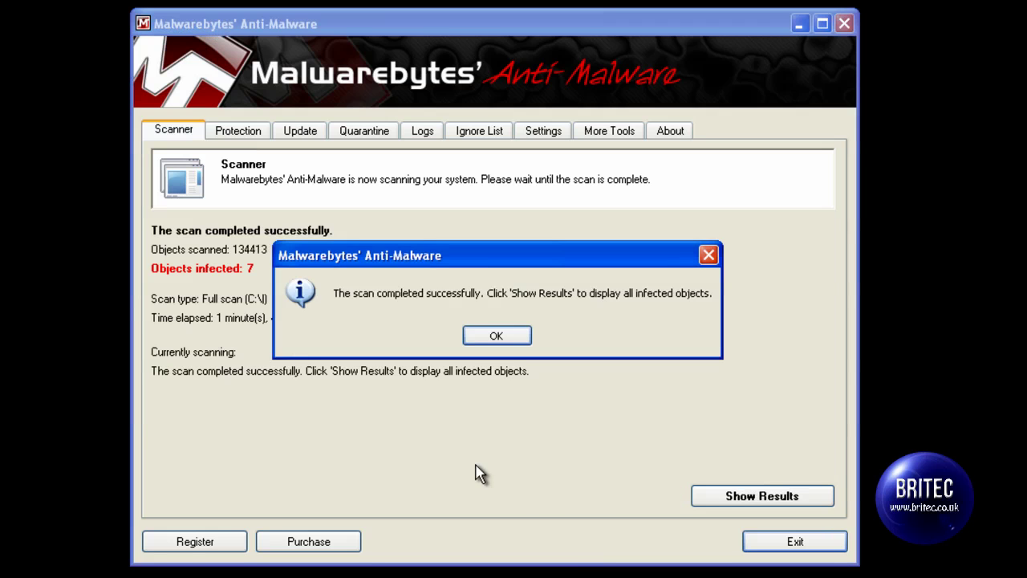
pyautogui.click(497, 335)
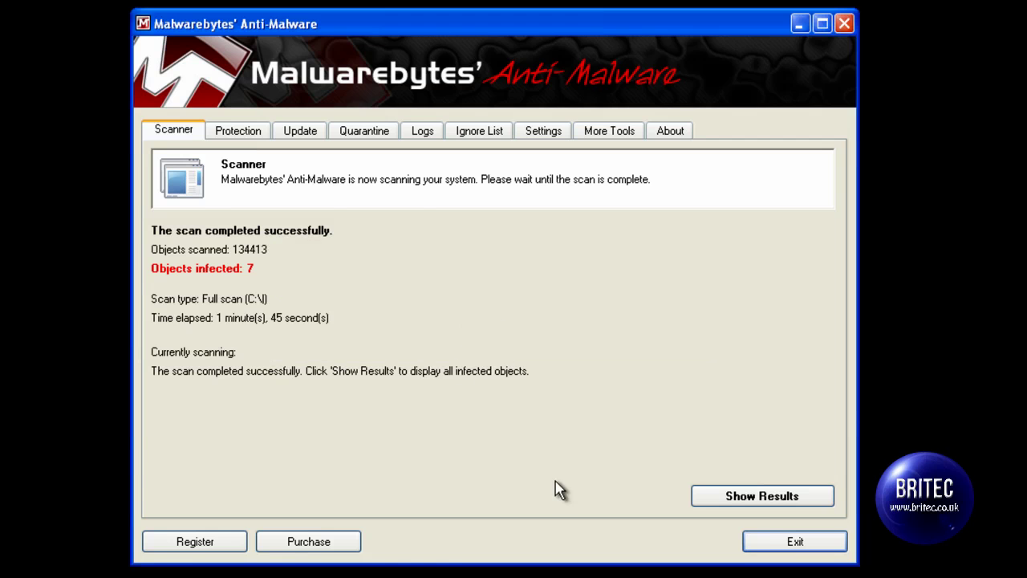
# Show the scan results, widen the Vendor column to read the threat names, and remove all selected threats.
pyautogui.click(752, 498)
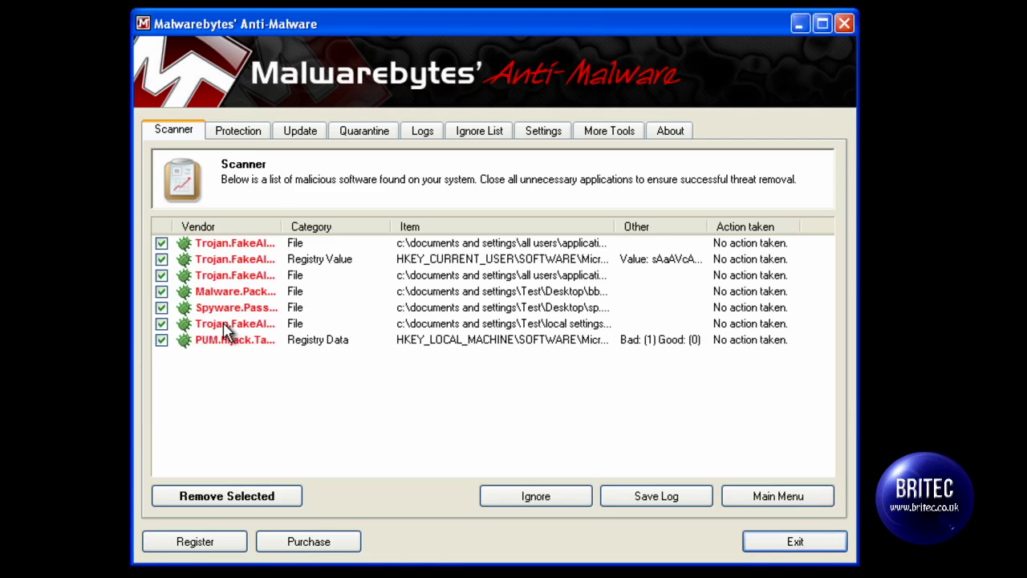
pyautogui.moveTo(277, 223); pyautogui.dragTo(360, 223)
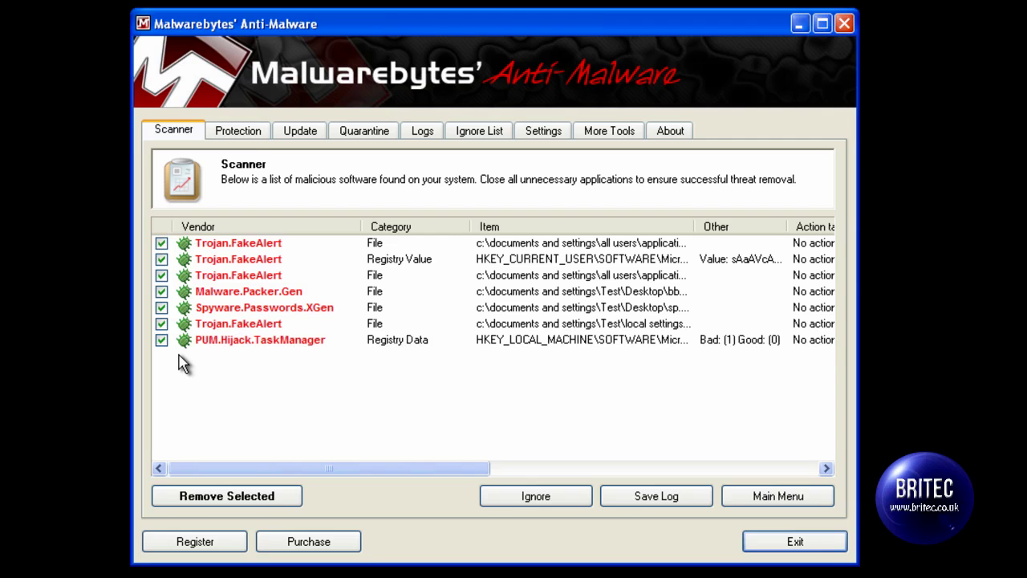
pyautogui.click(268, 498)
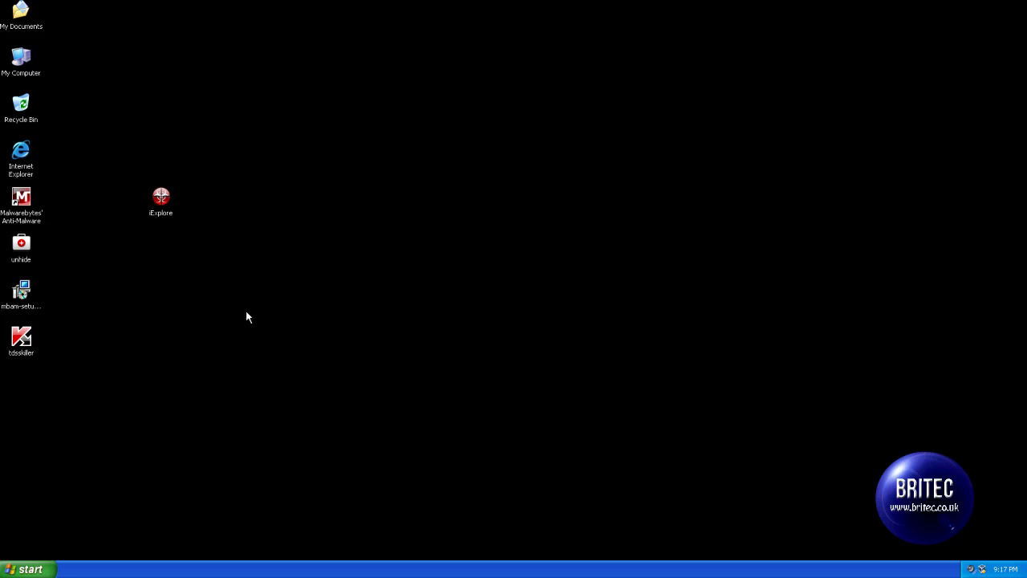
# Open My Computer and browse to Local Disk (C:) to check for missing files.
pyautogui.doubleClick(32, 64)
pyautogui.moveTo(264, 146); pyautogui.dragTo(535, 105)
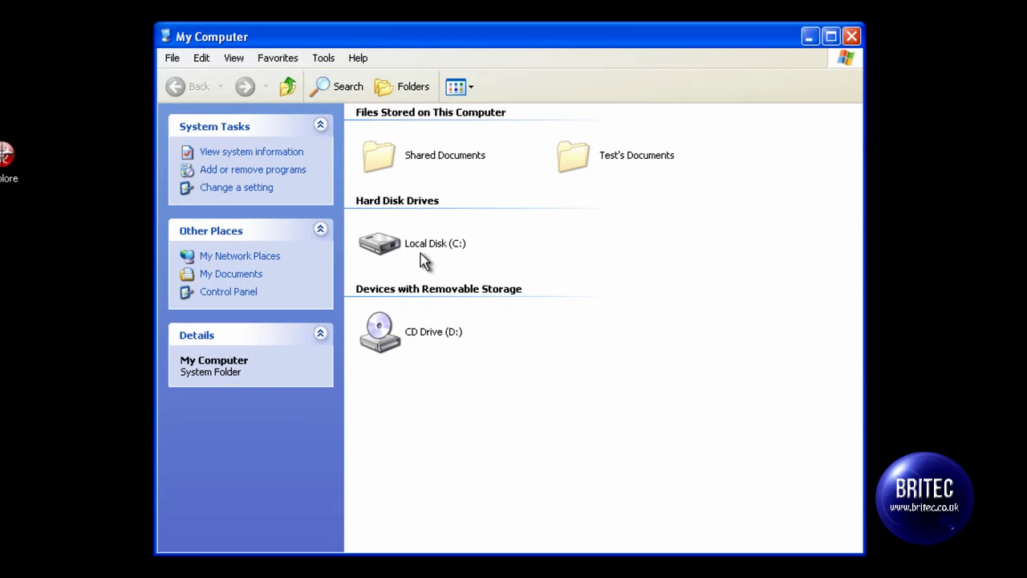
pyautogui.doubleClick(405, 247)
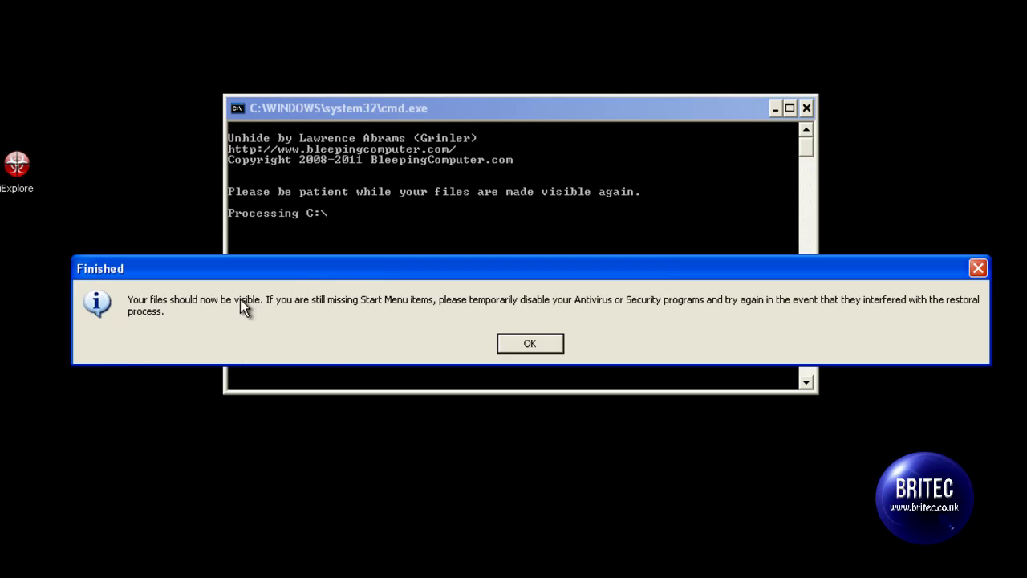
# Complete the unhide run on drive C:, check the drive's folders, and close the Local Disk (C:) window.
pyautogui.click(523, 345)
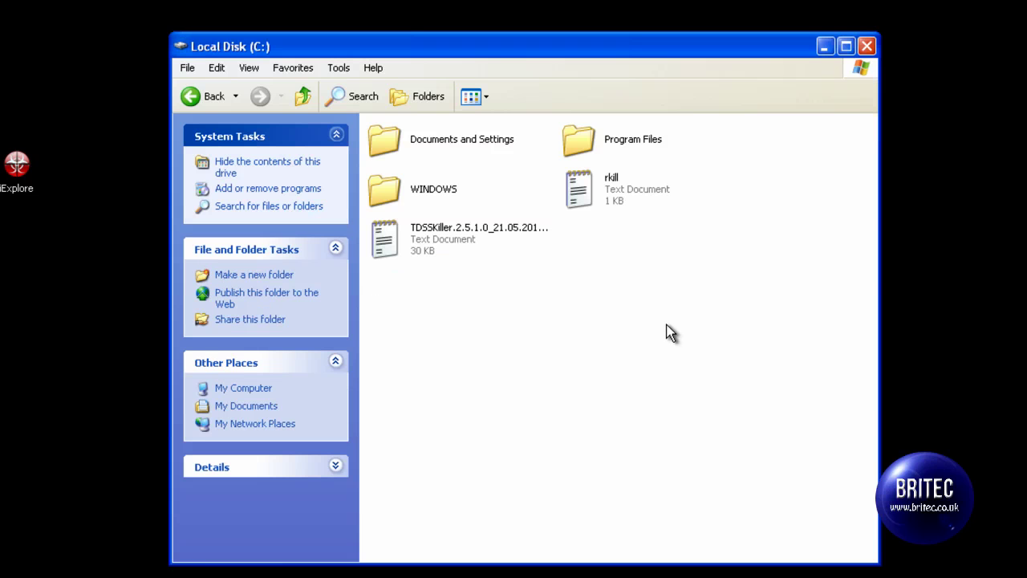
pyautogui.moveTo(518, 48); pyautogui.dragTo(531, 44)
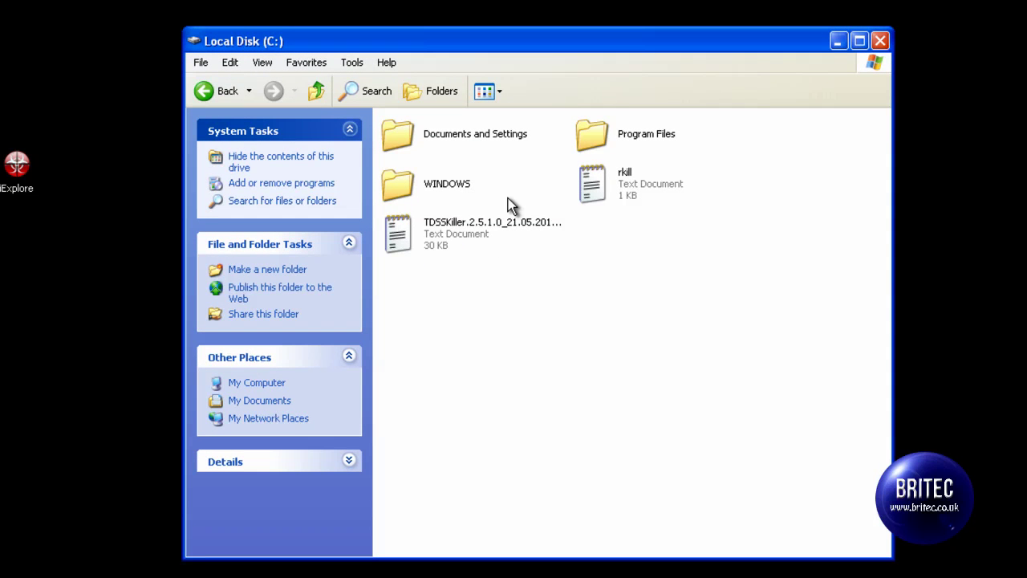
pyautogui.click(880, 42)
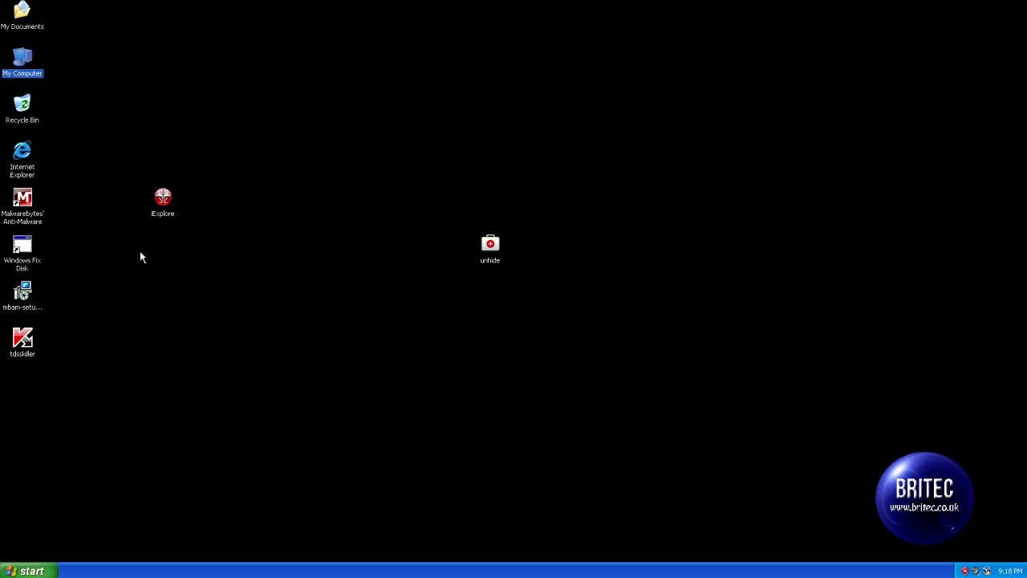
# Delete the Windows Fix Disk shortcut from the desktop.
pyautogui.rightClick(26, 246)
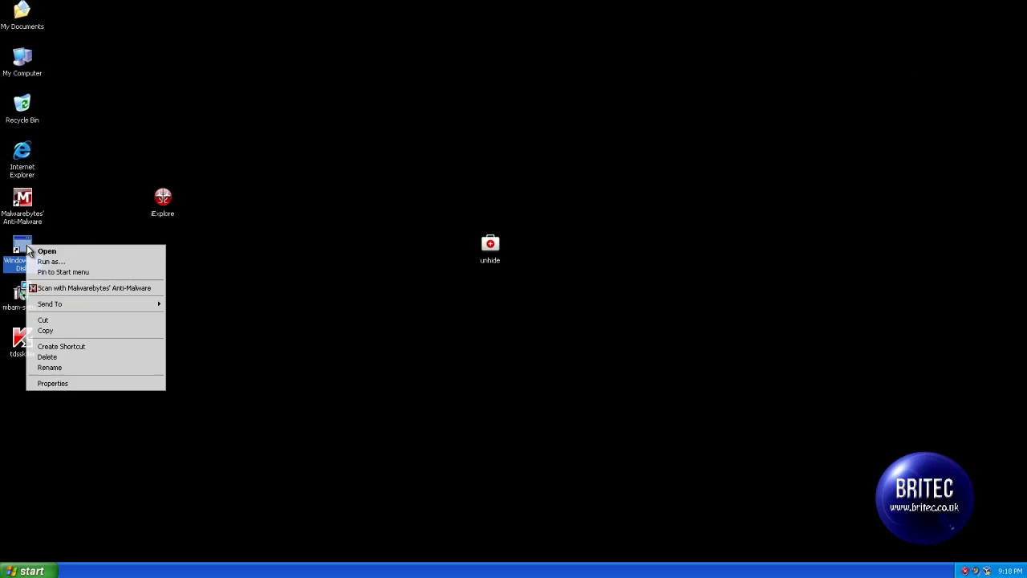
pyautogui.click(79, 358)
pyautogui.click(555, 299)
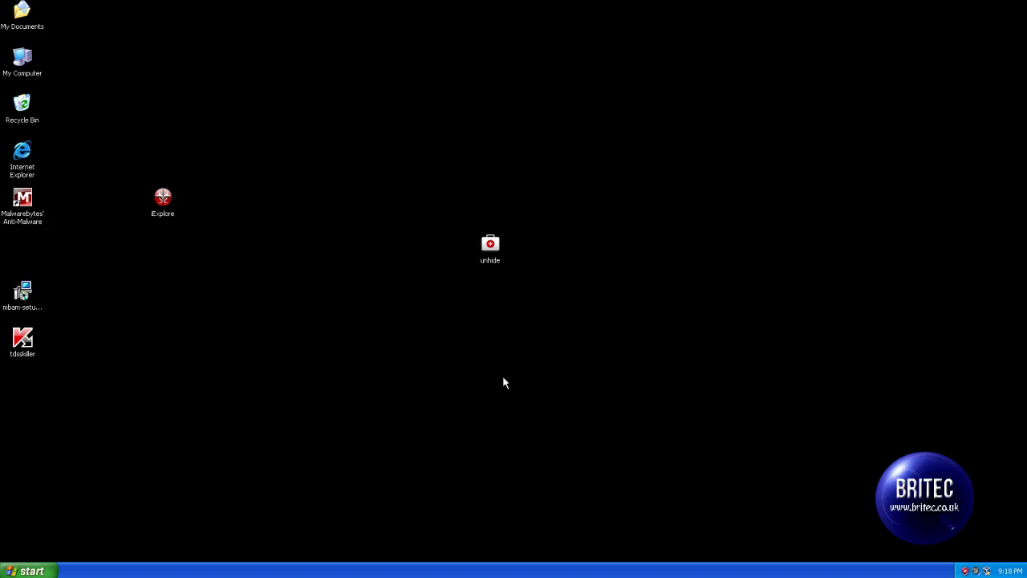